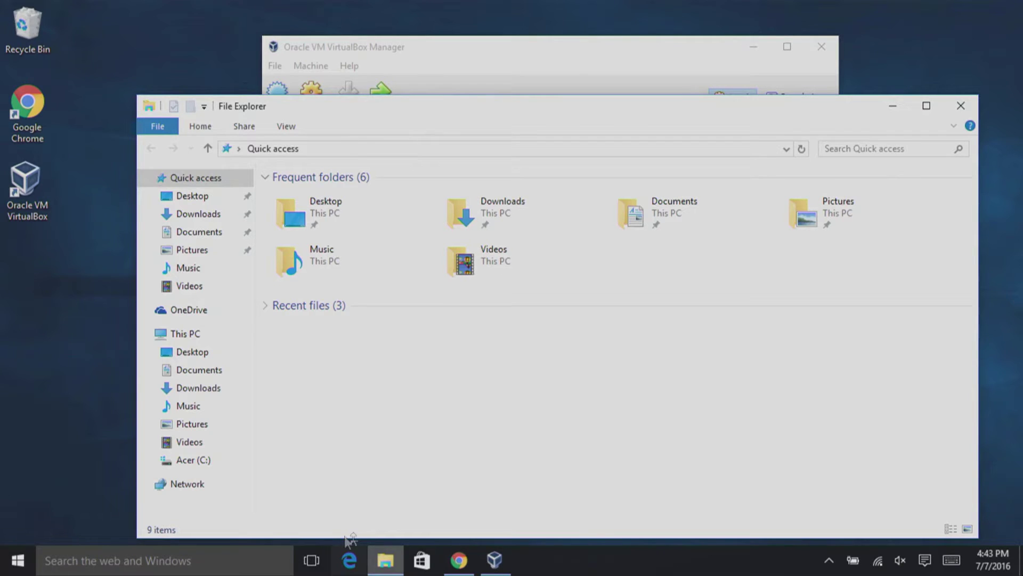
Create a new folder named 'SAS University Edition' on the Acer (C:) drive
click(191, 462)
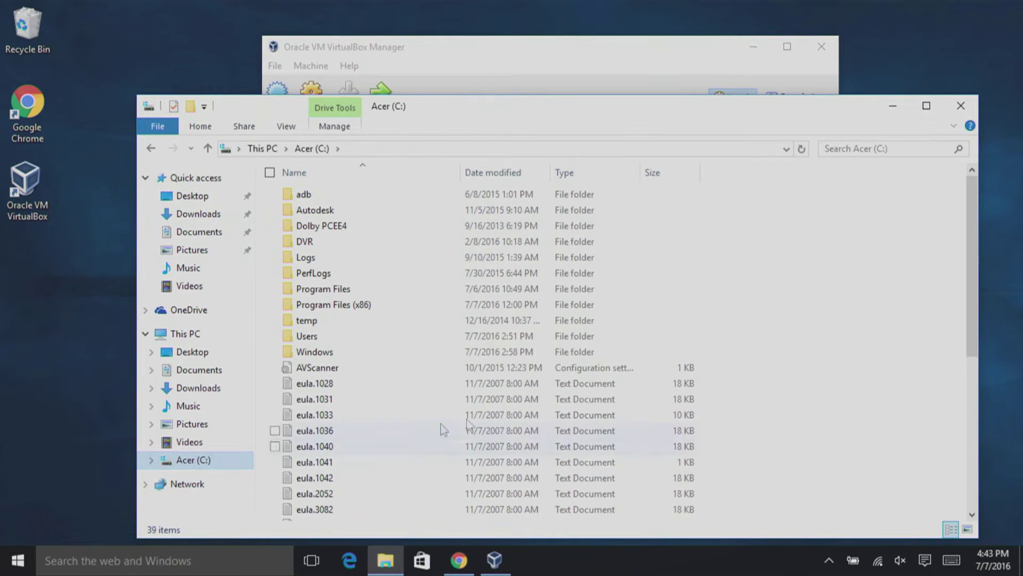
right_click(848, 335)
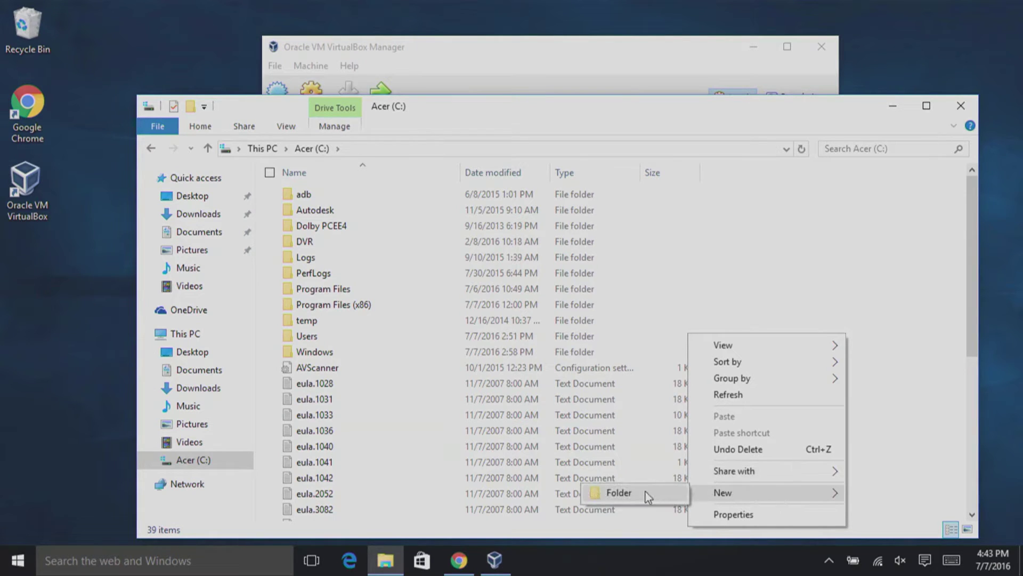
click(646, 494)
text(SAS)
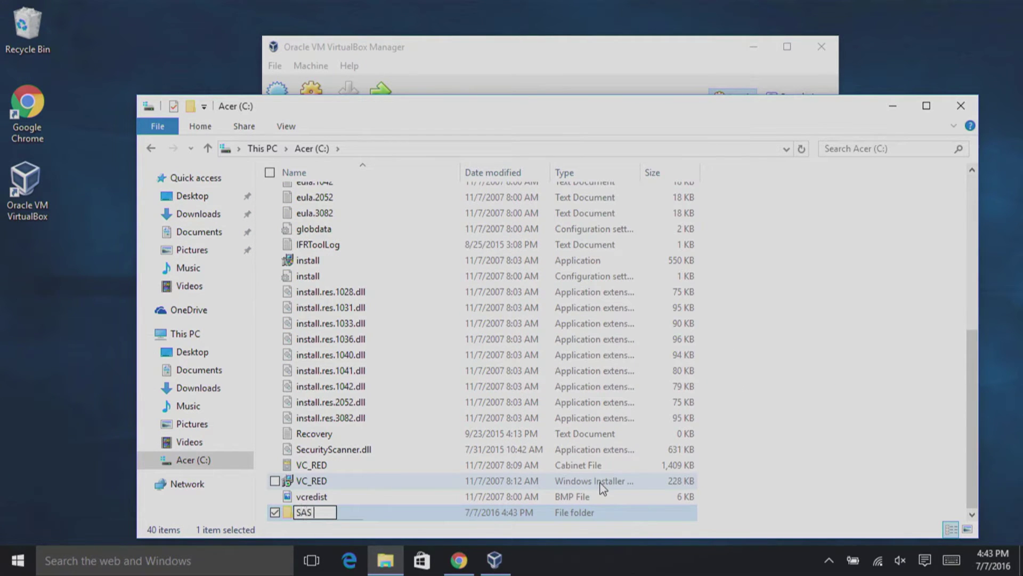
text(University Edition)
key(Return)
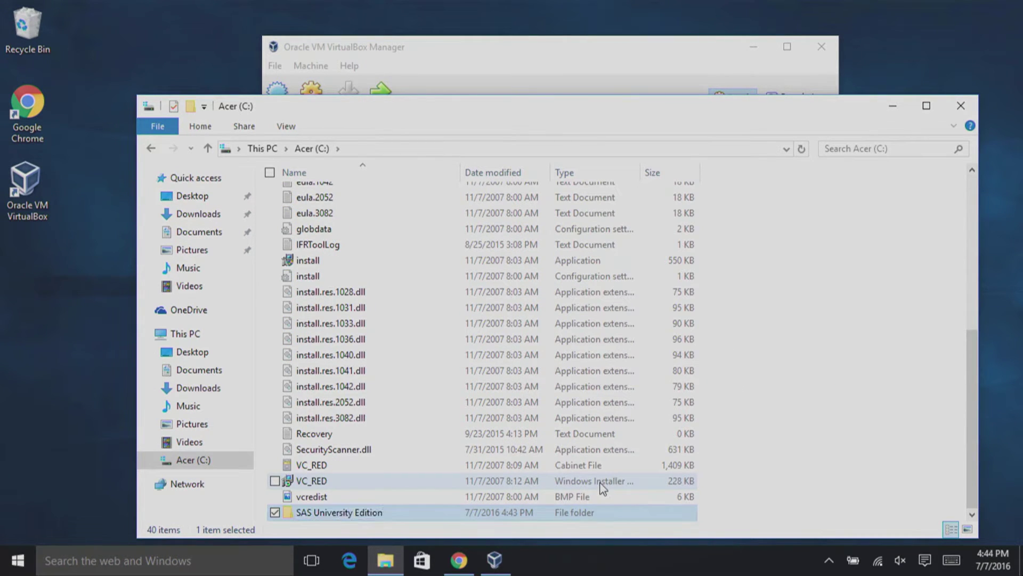
Create a 'myfolders' subfolder inside SAS University Edition, then return to VirtualBox Manager
double_click(380, 516)
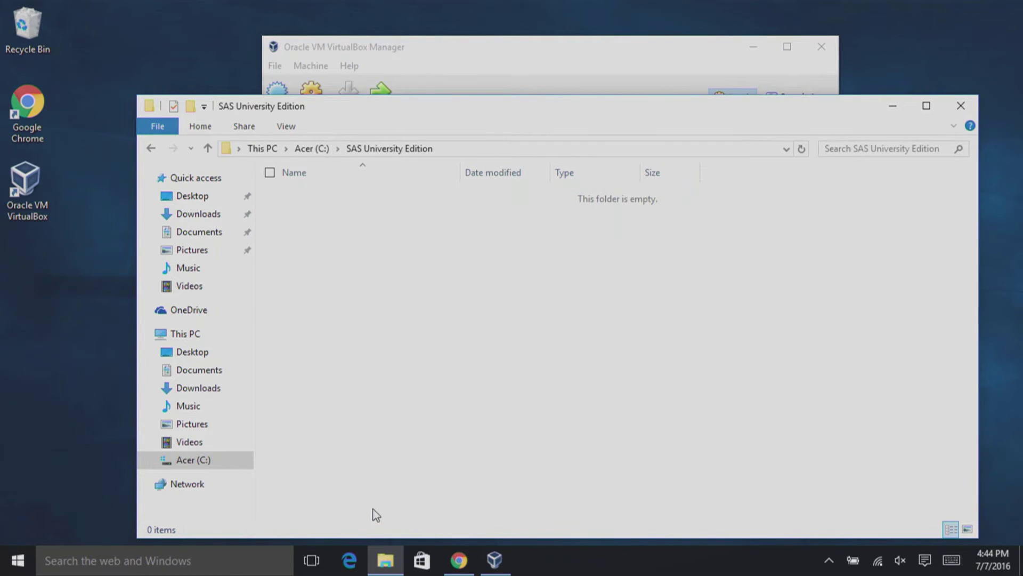
right_click(377, 259)
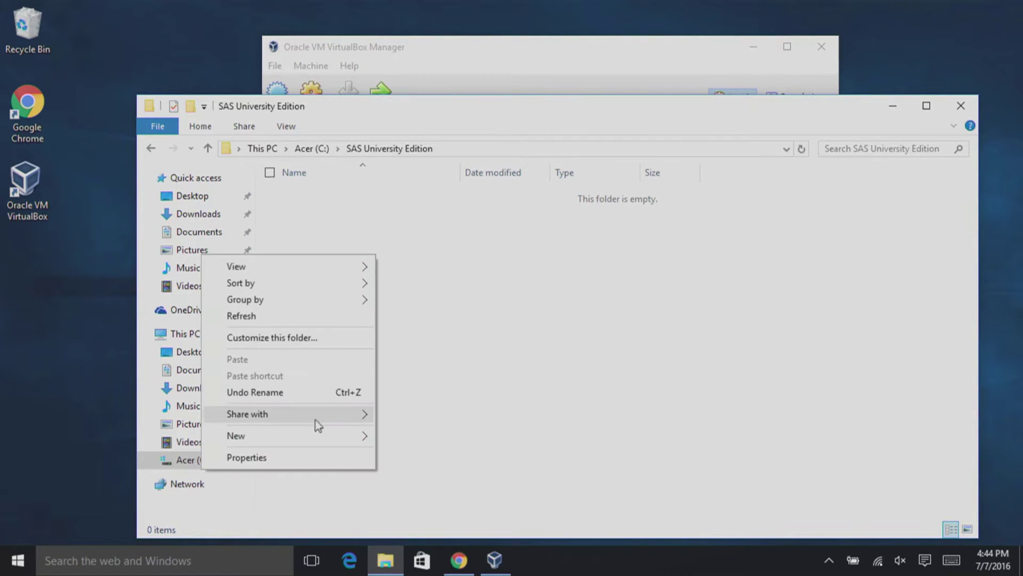
mouse_move(289, 436)
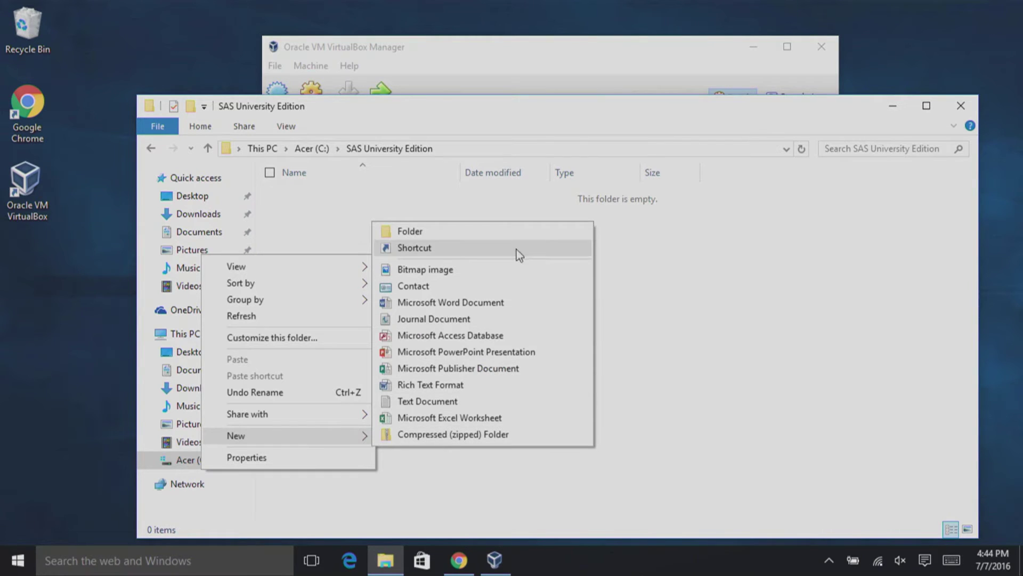
click(520, 233)
text(myfol)
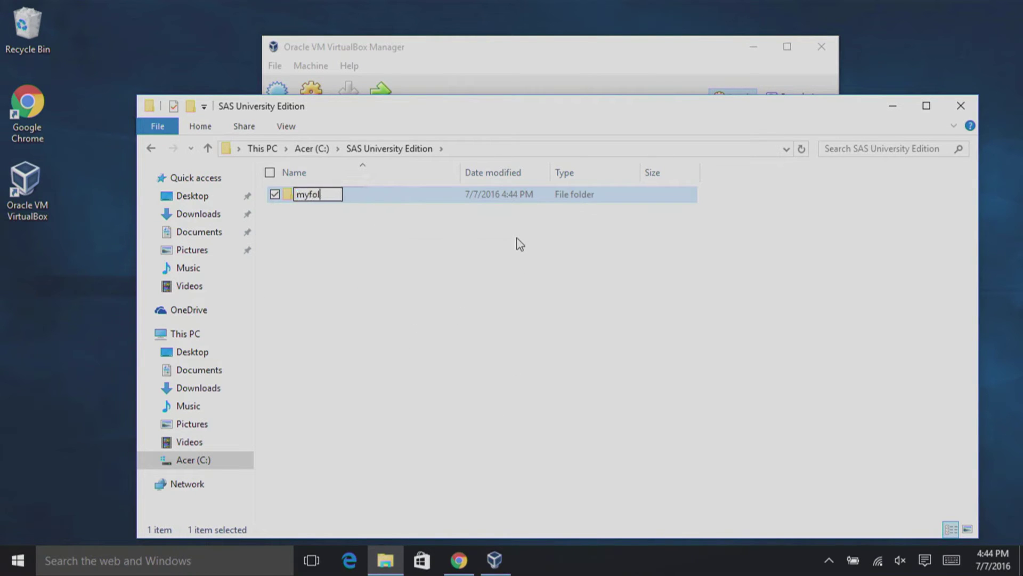
text(ders)
key(Return)
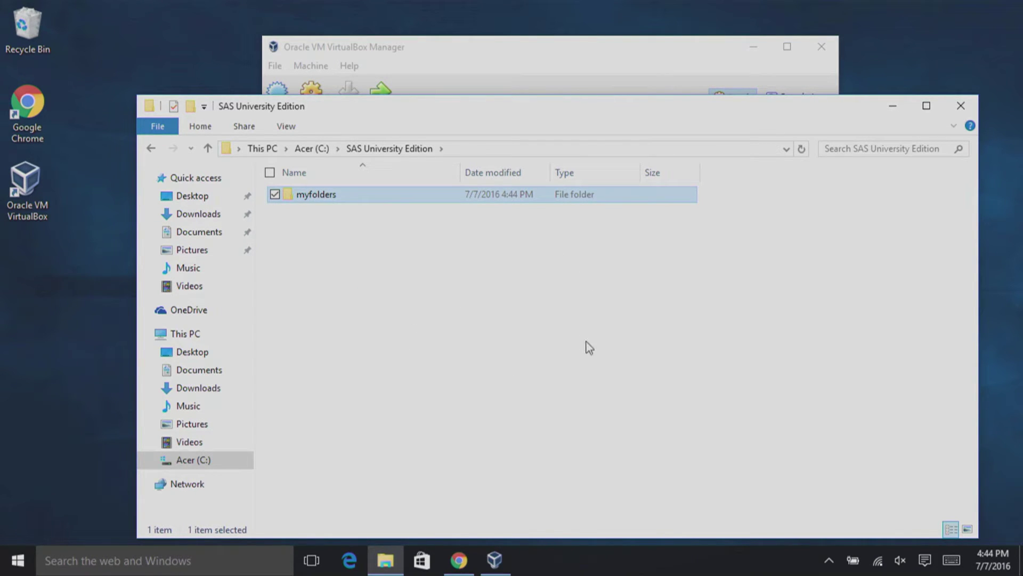
click(492, 561)
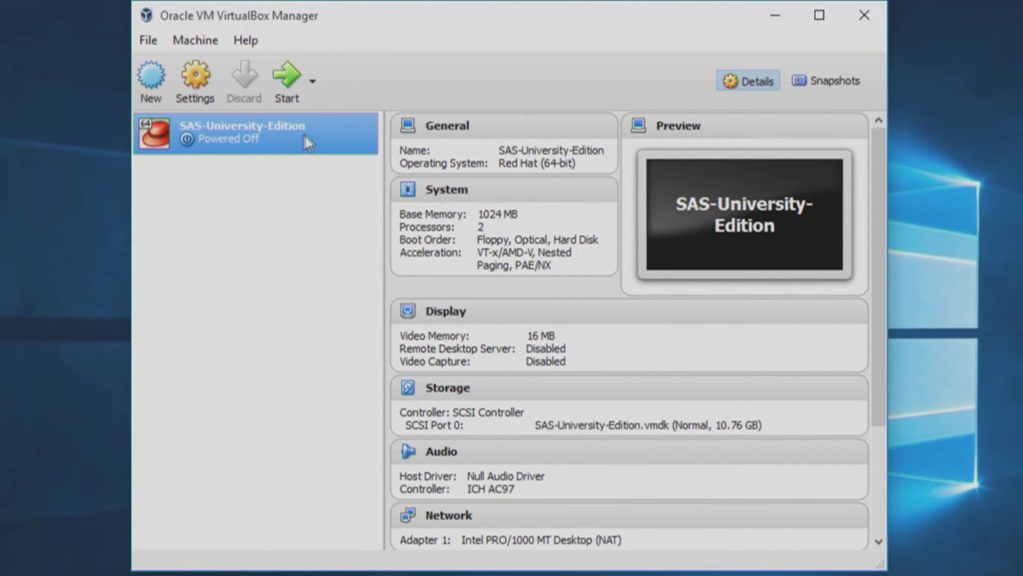
Start a new share from the Shared Folders page of the SAS-University-Edition VM's settings
click(196, 80)
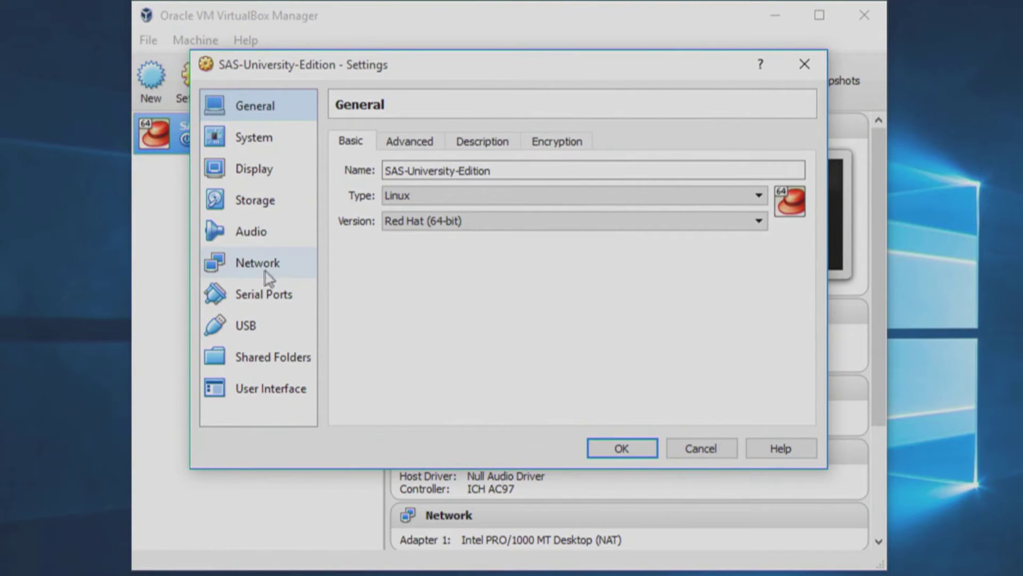
click(258, 355)
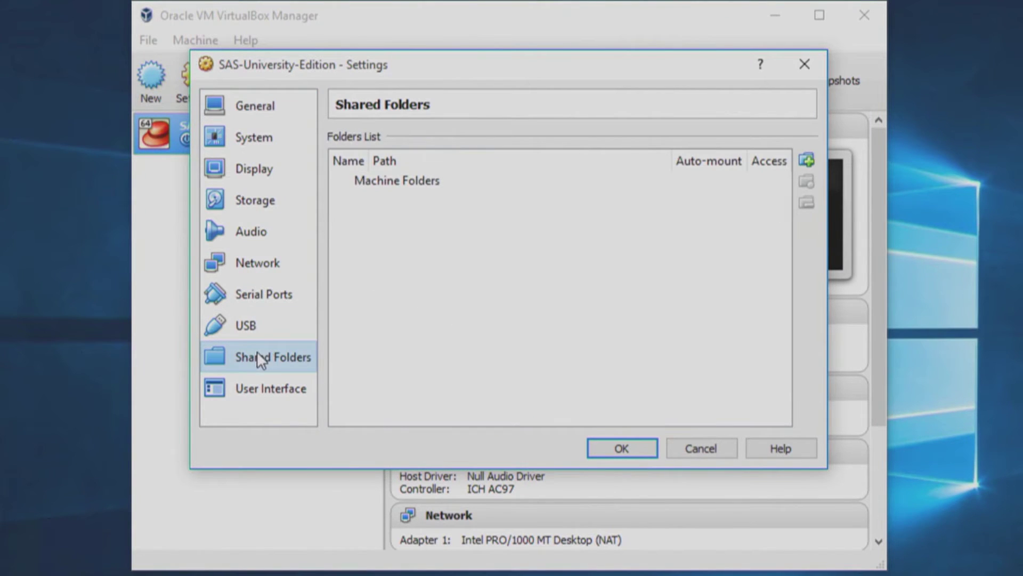
click(807, 163)
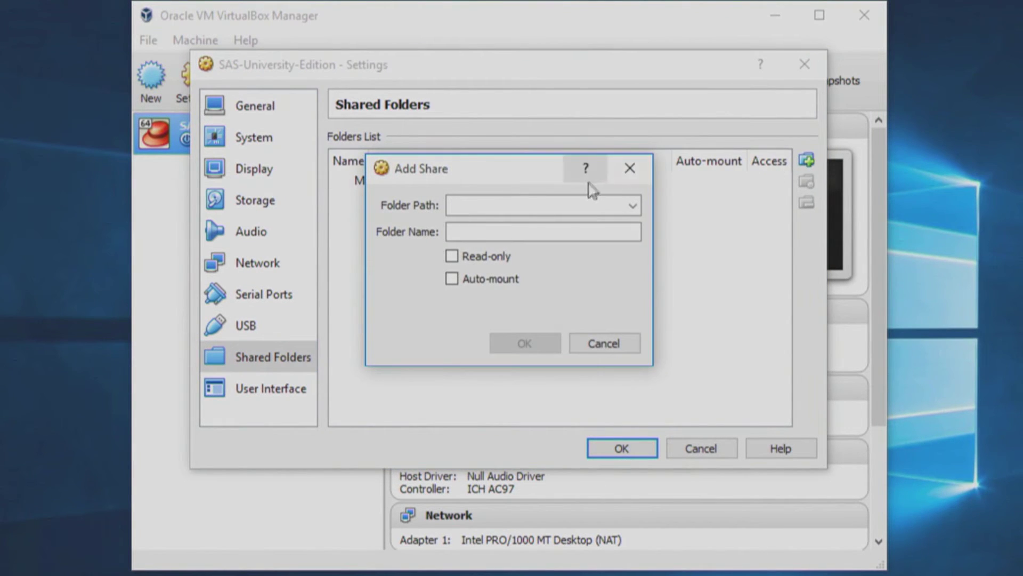
Set the share's folder path to C:\SAS University Edition\myfolders
click(632, 207)
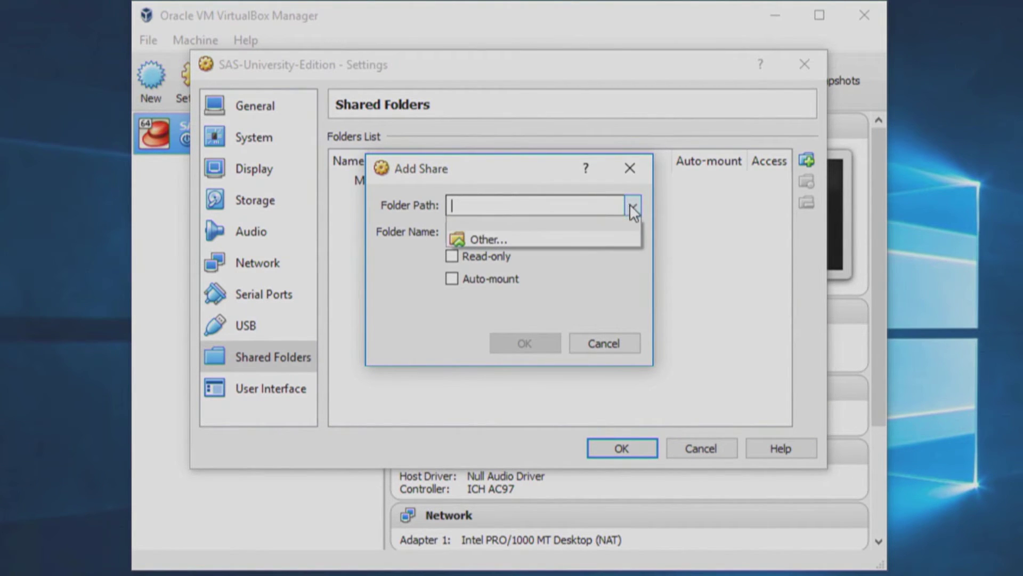
click(598, 238)
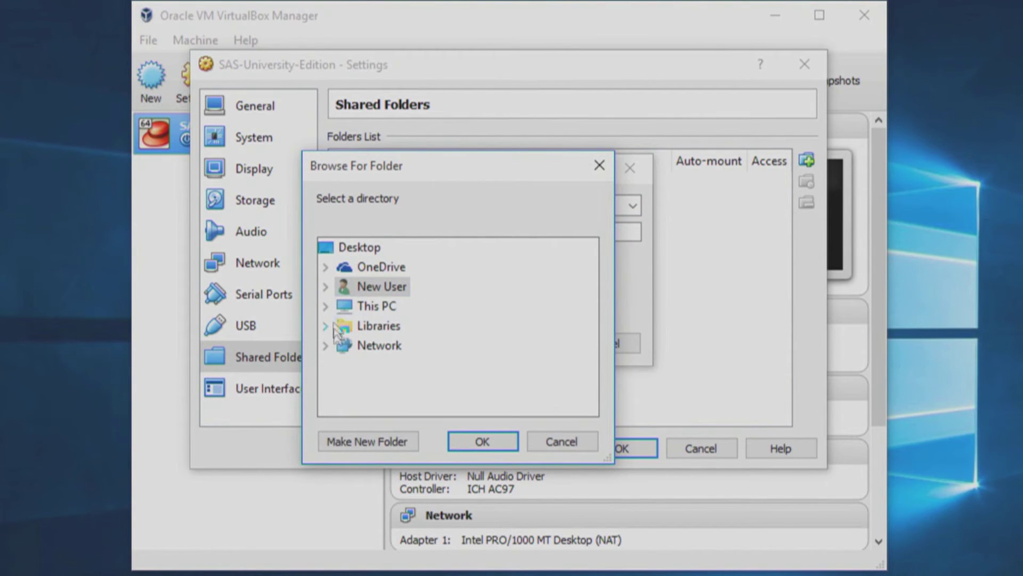
click(326, 305)
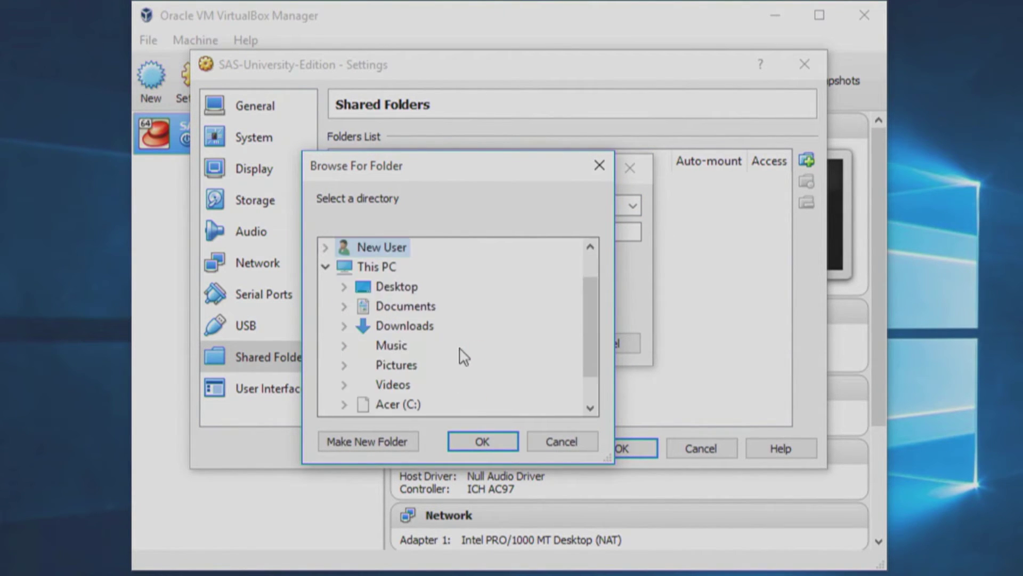
double_click(392, 404)
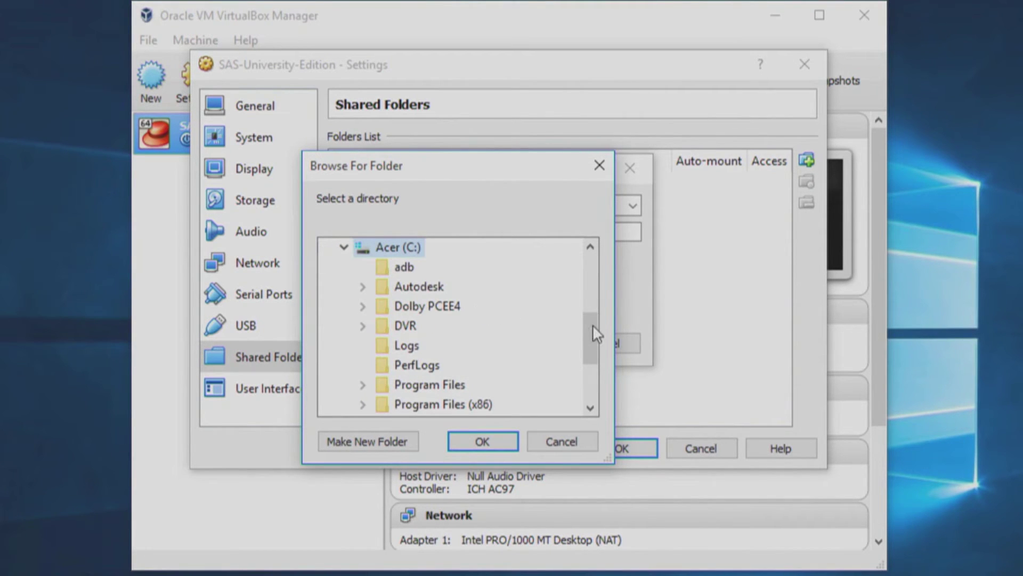
drag(590, 330, 592, 355)
click(504, 346)
scroll(485, 349, up, 1)
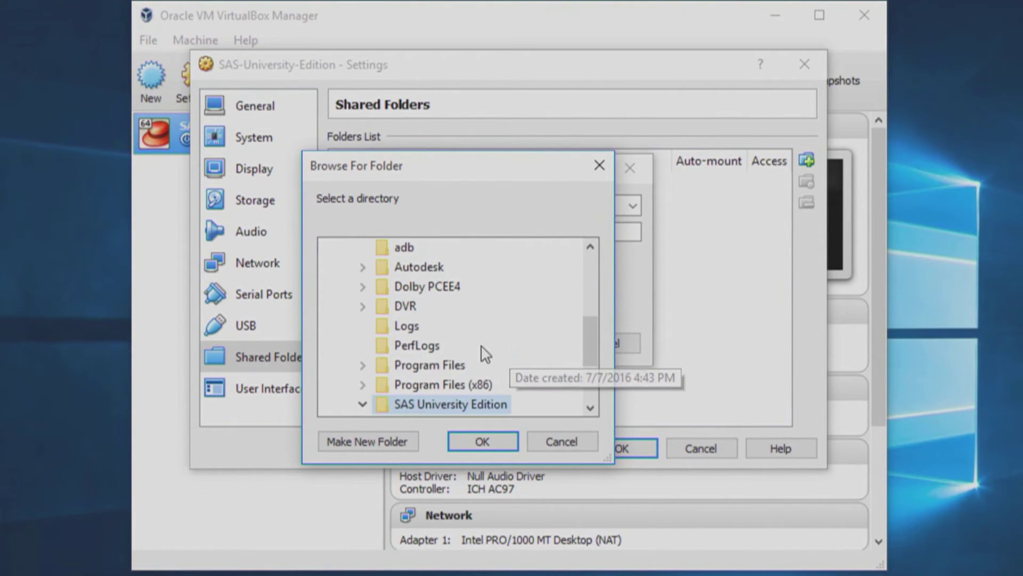
scroll(590, 364, down, 1)
click(458, 366)
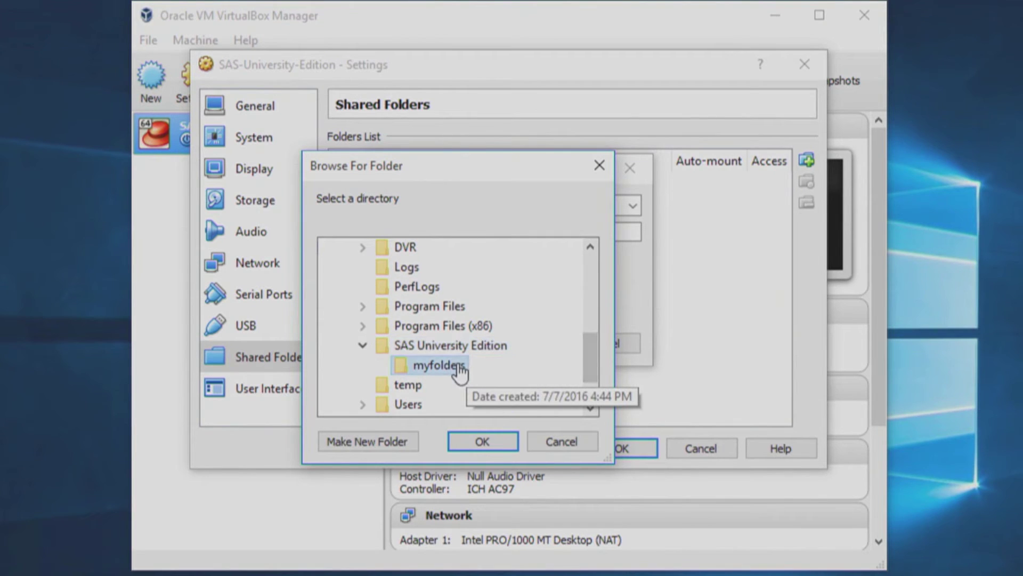
click(503, 438)
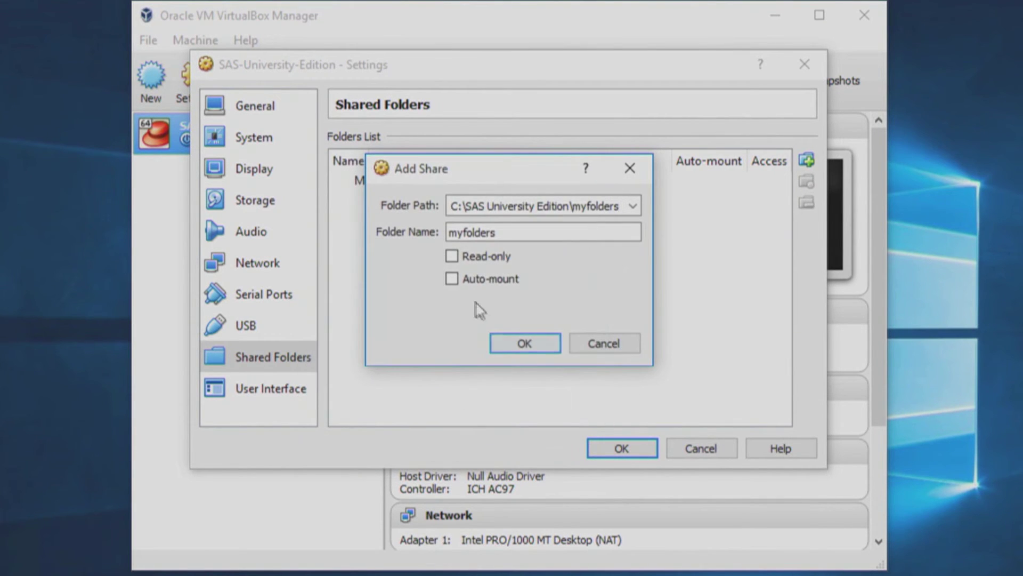
Enable Auto-mount, add the myfolders share, and save the VM settings
click(452, 280)
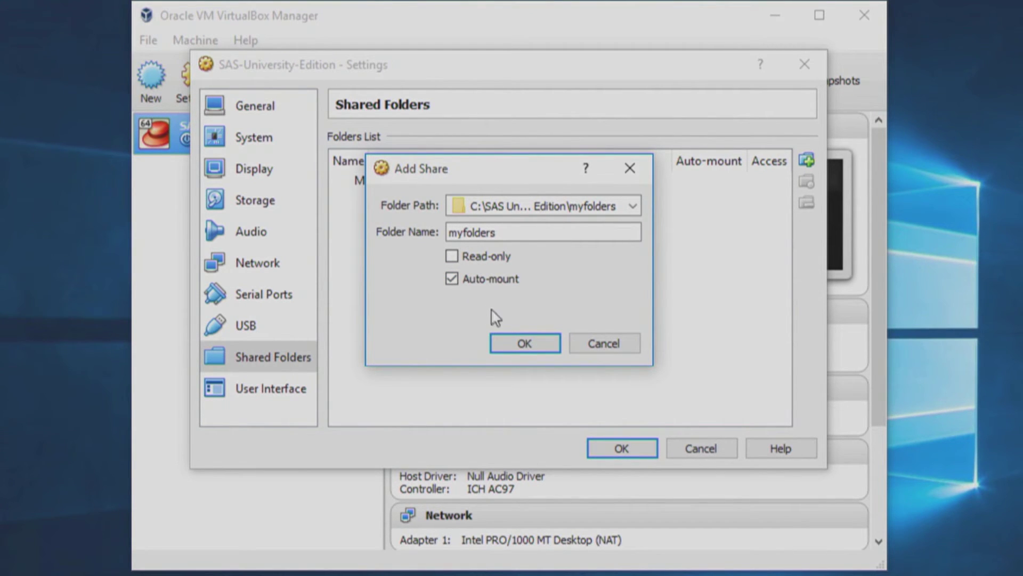
click(524, 344)
key(Return)
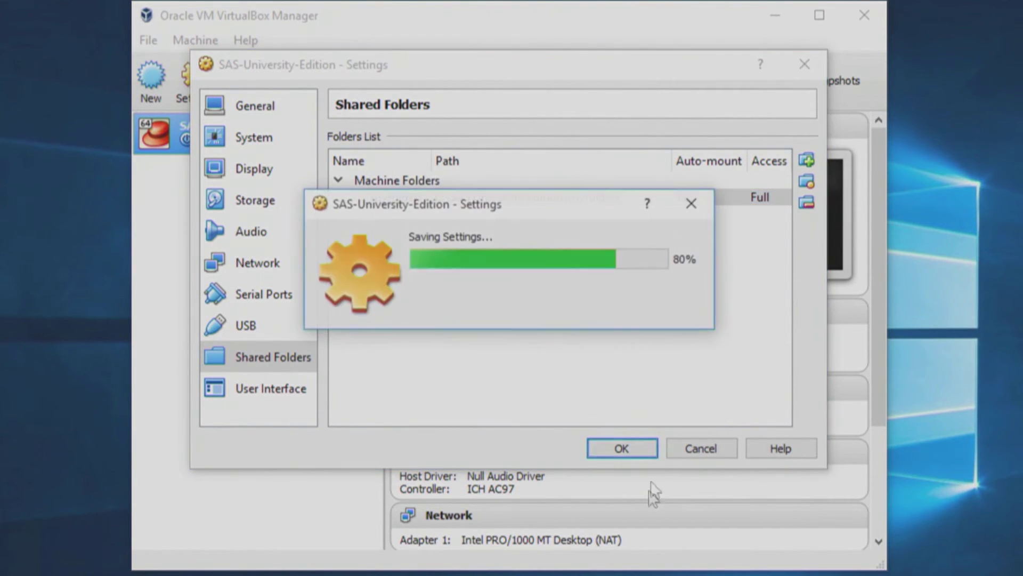